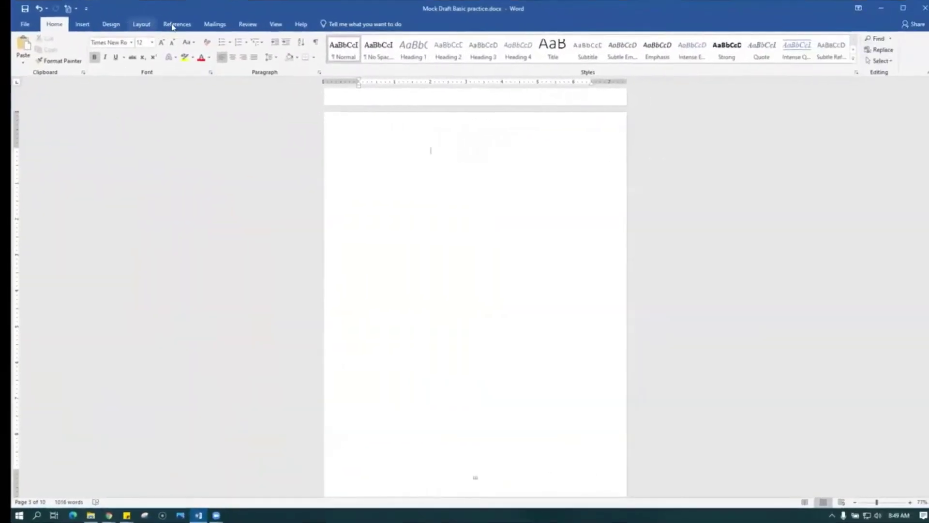
Insert an Automatic Table 2 table of contents on the blank page and open its update options
click(423, 45)
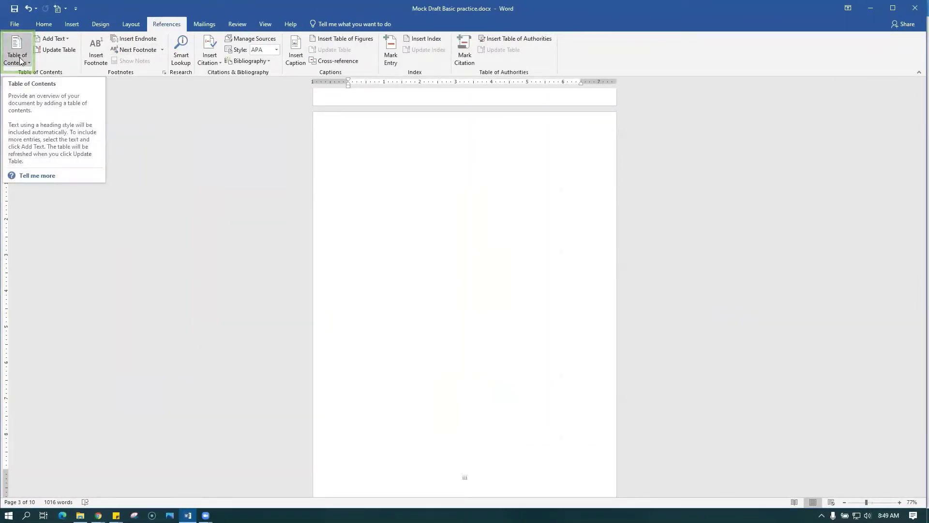
click(20, 60)
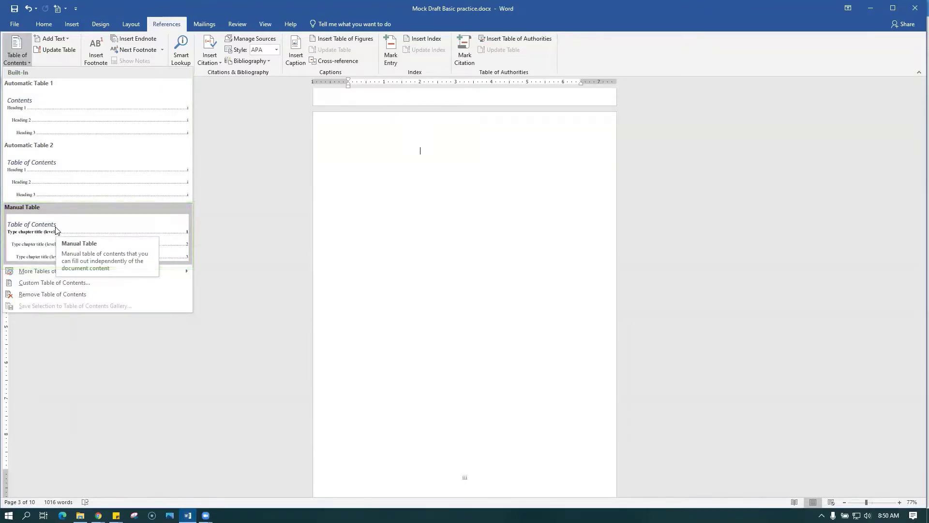
click(84, 185)
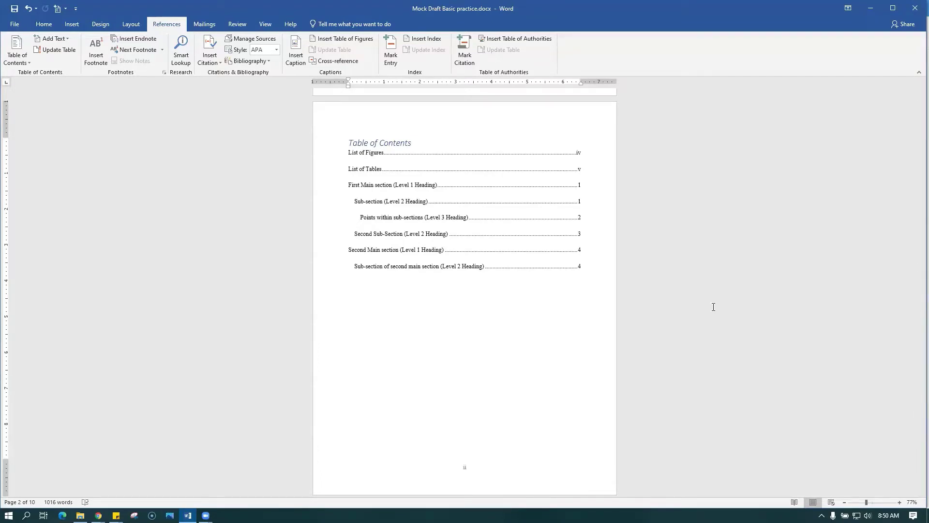
click(520, 217)
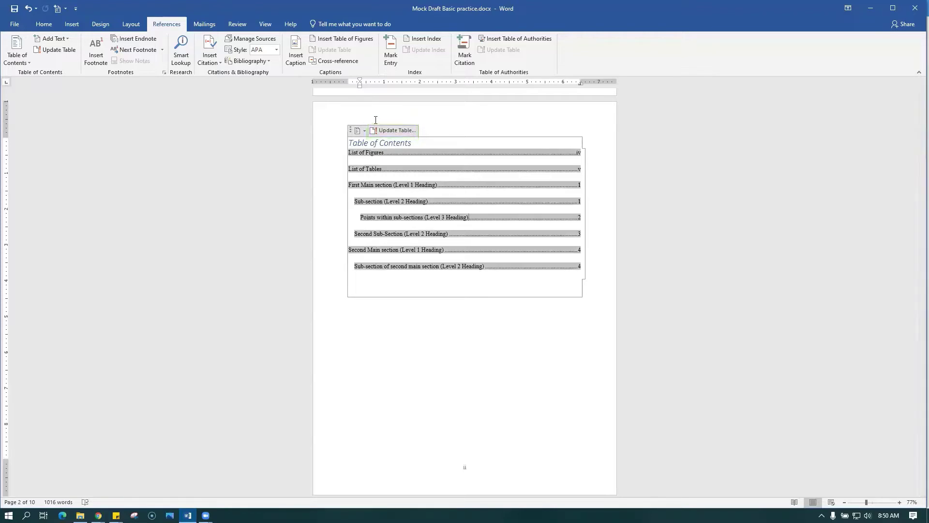
click(392, 132)
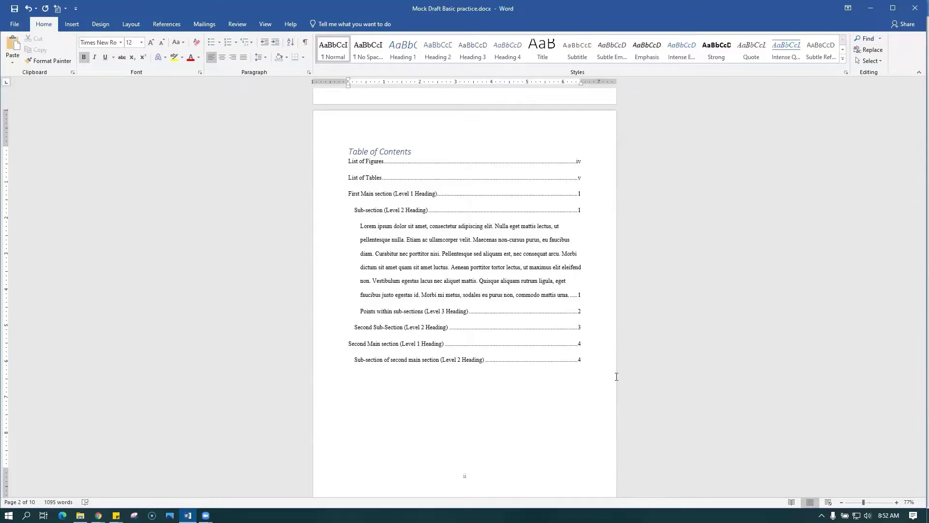
Follow the stray Lorem ipsum entry in the table of contents to its source paragraph and apply the Normal style to that paragraph
click(416, 264)
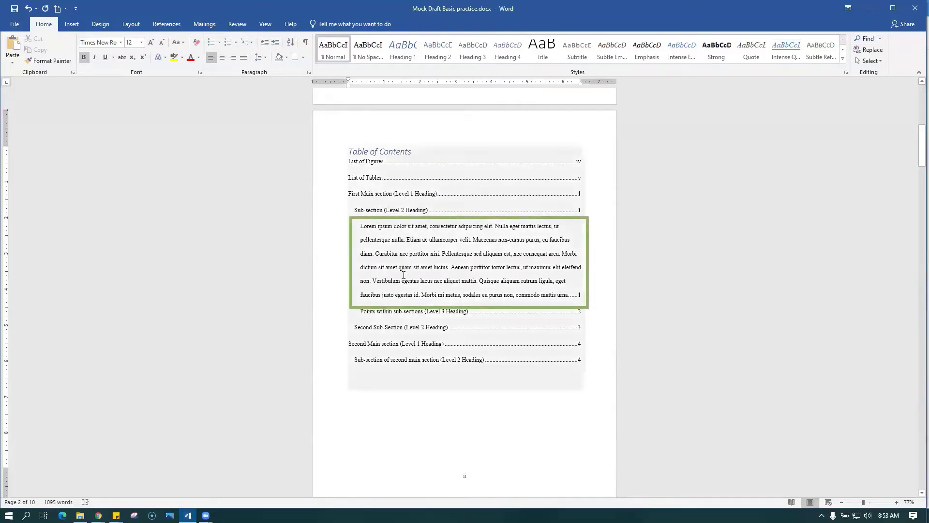
ctrl+click(451, 289)
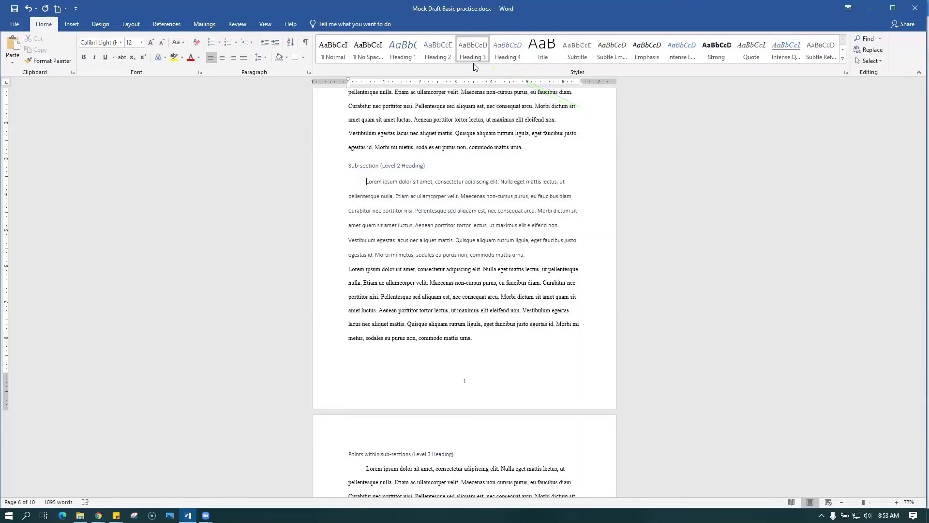
drag(538, 252, 349, 180)
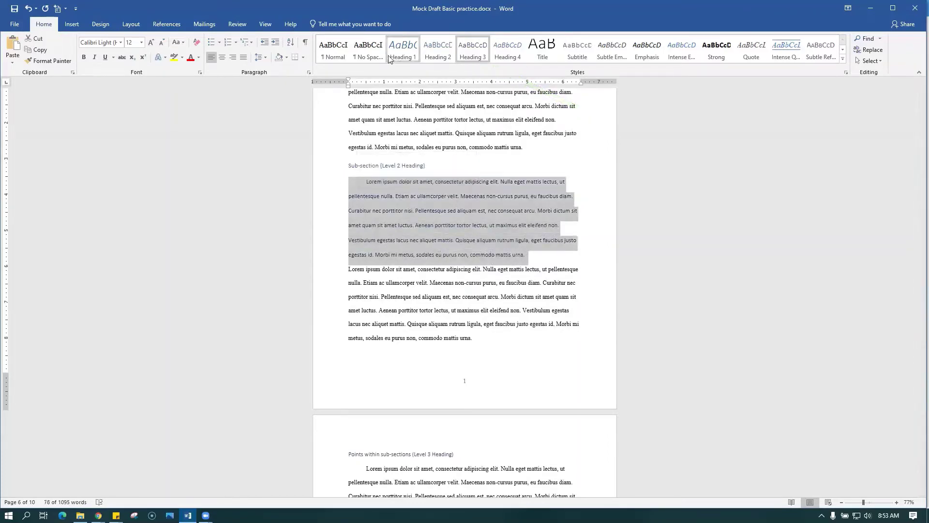
click(332, 48)
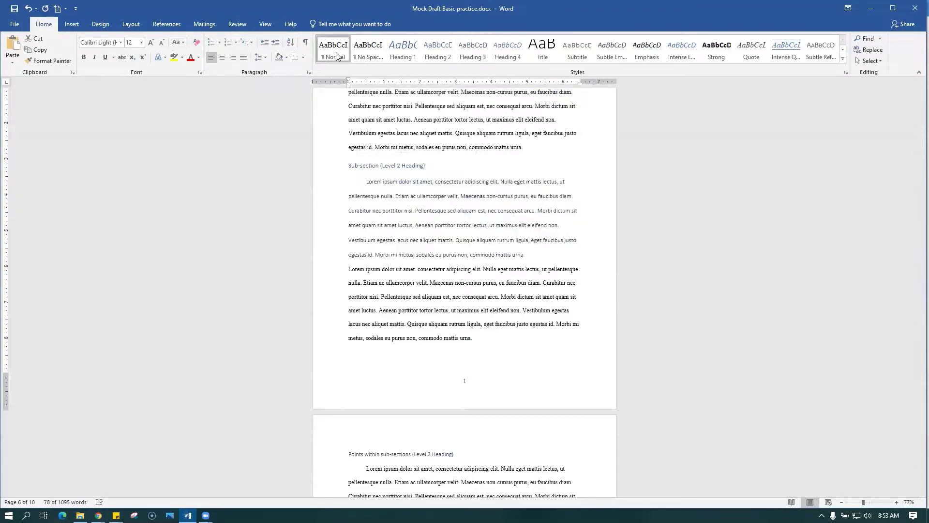
click(616, 201)
Update the entire table of contents, not just its page numbers
drag(916, 330, 890, 143)
click(512, 287)
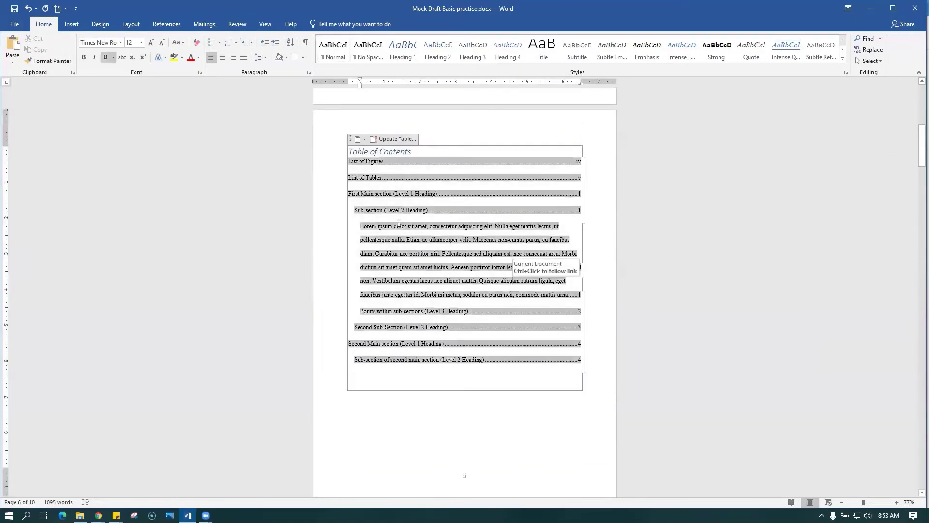
click(398, 139)
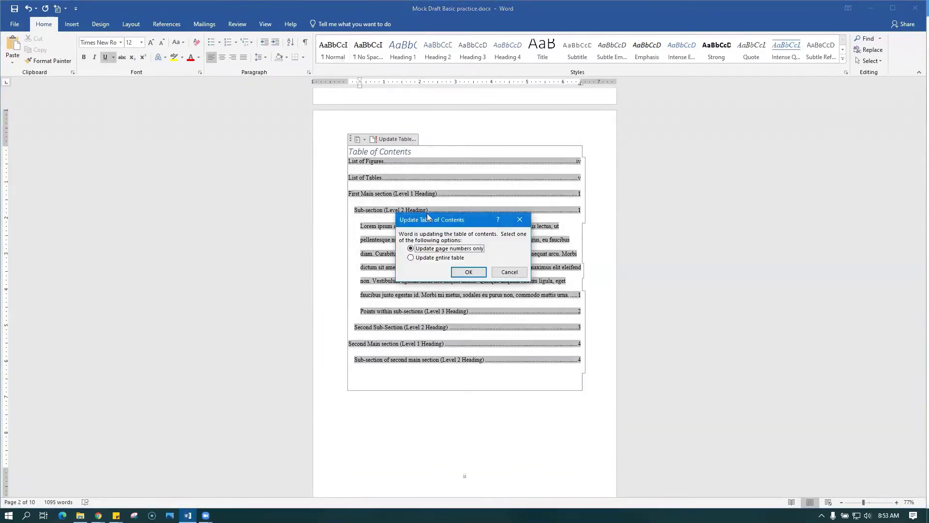
click(456, 258)
click(467, 271)
click(528, 366)
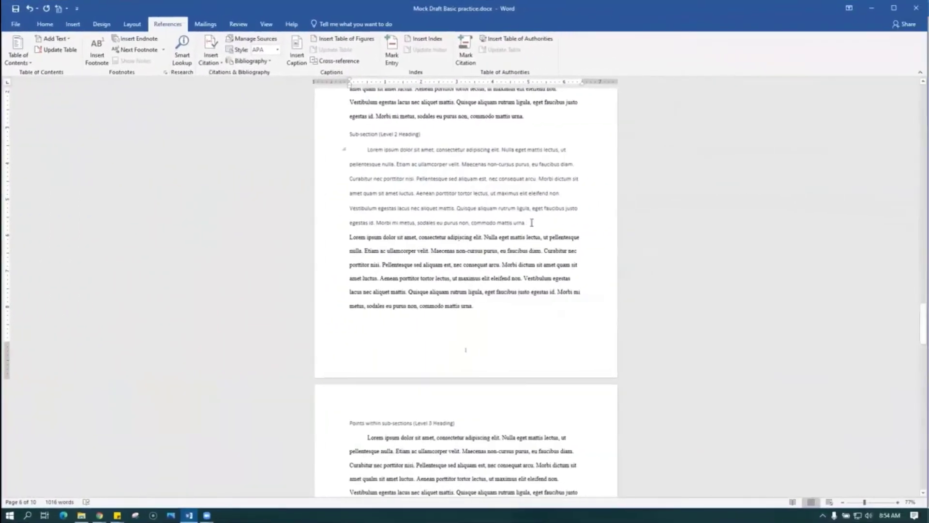
Set the first paragraph under the Sub-section (Level 2 Heading) to Do Not Show in Table of Contents
drag(532, 222, 367, 149)
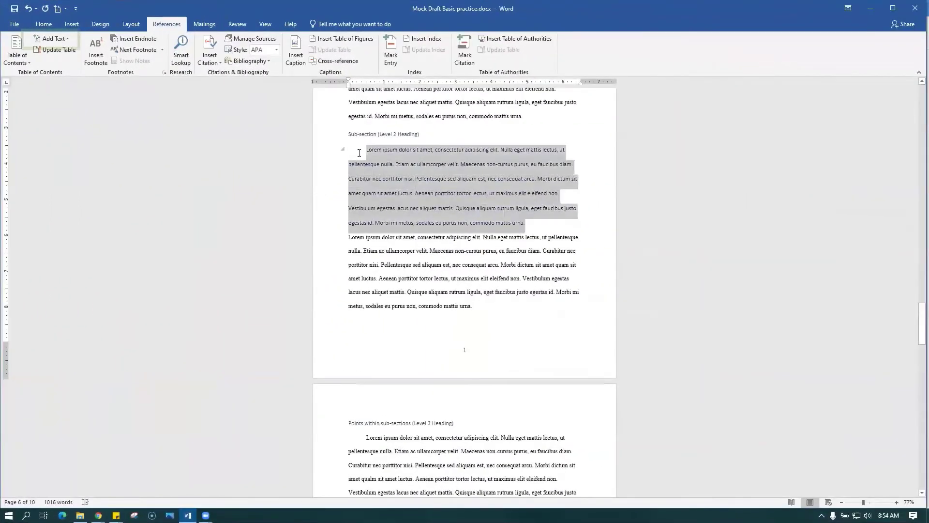
click(53, 39)
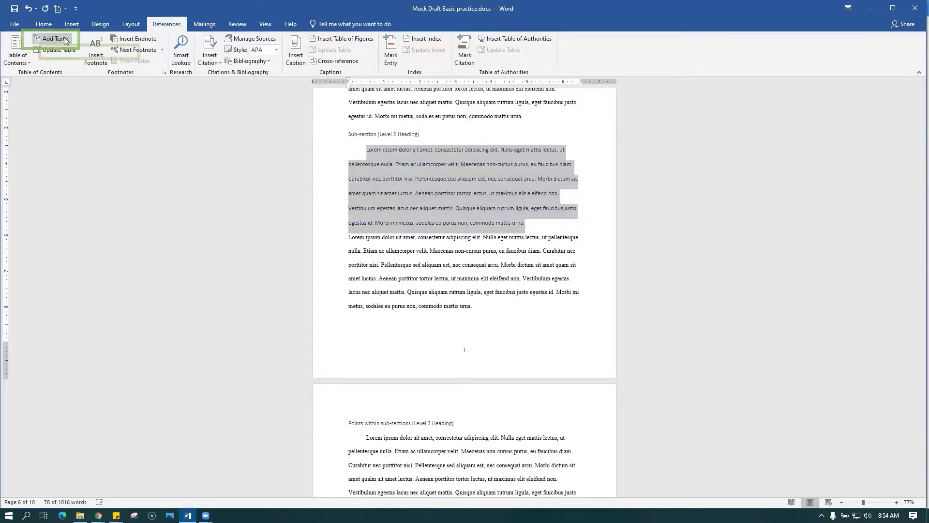
click(73, 51)
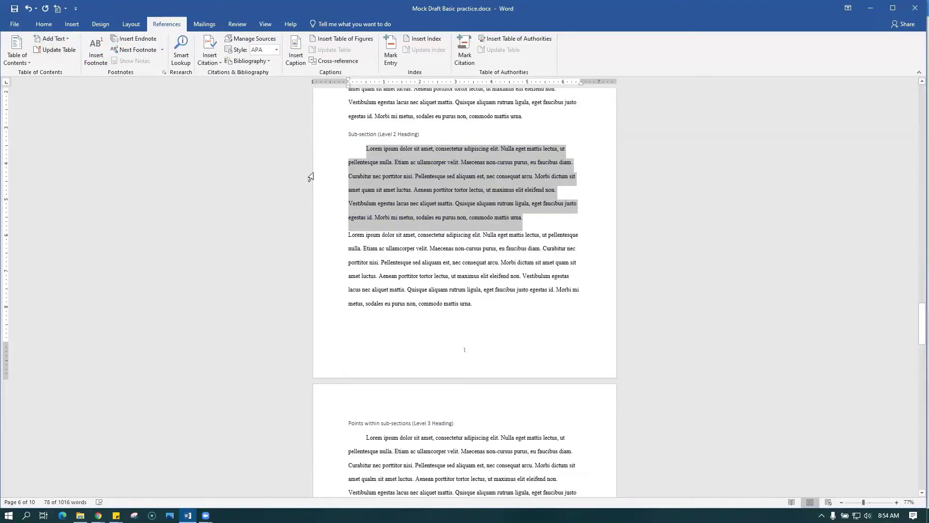
click(346, 167)
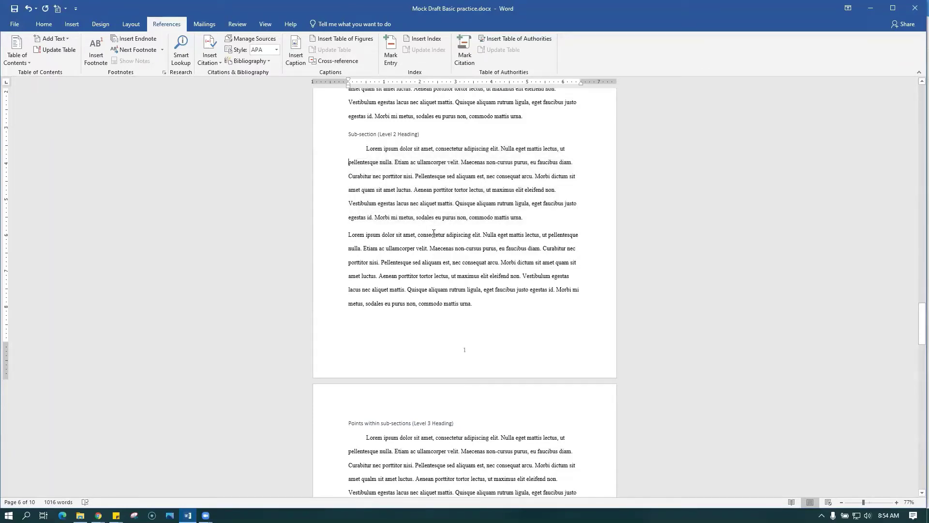
Assign table of contents Level 3 to the first paragraph under the Sub-section (Level 2 Heading)
key(ctrl+z)
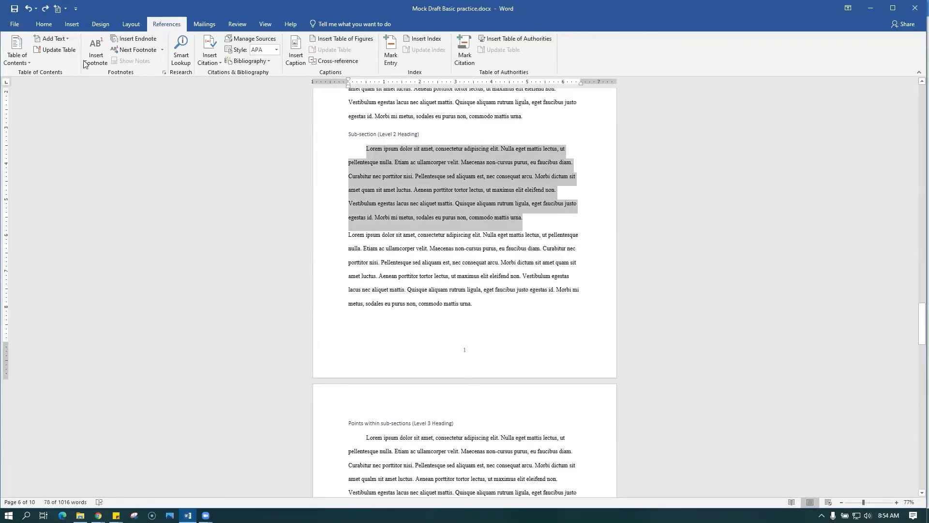
click(61, 42)
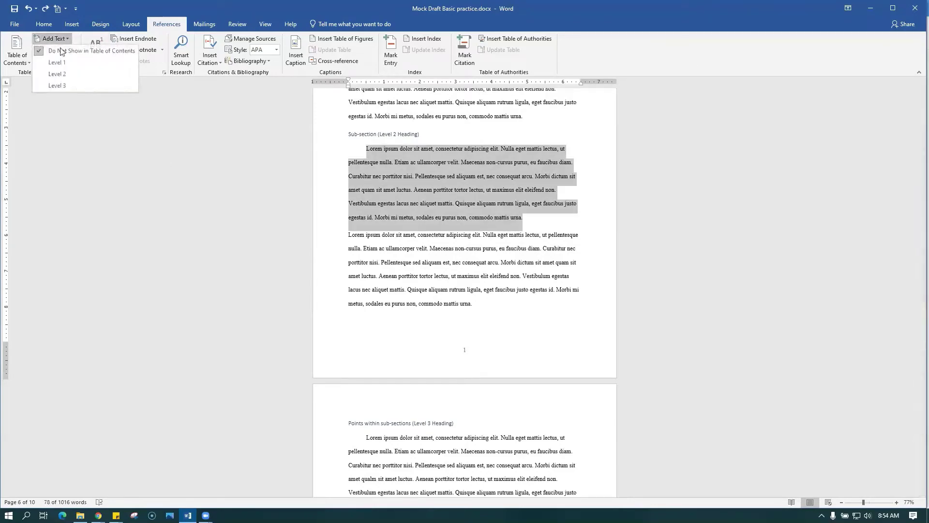
click(65, 86)
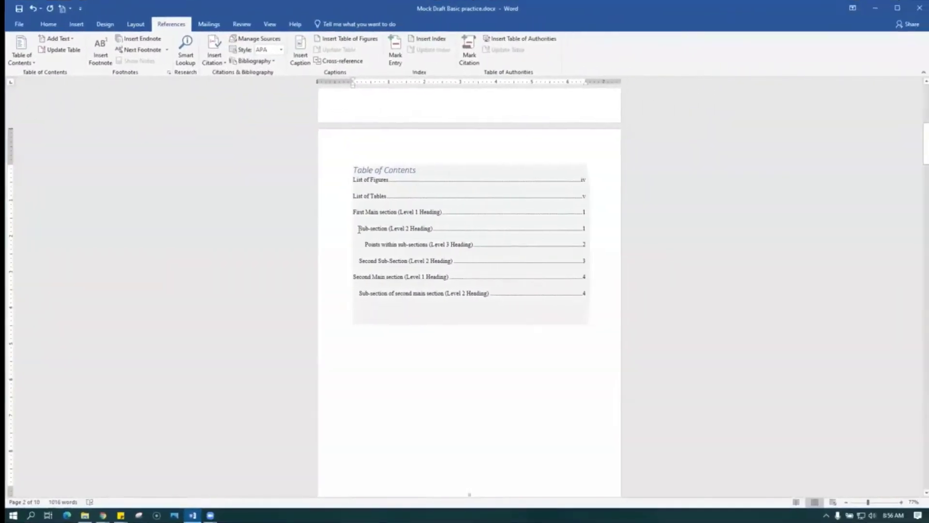
Try a different font colour on the Sub-section (Level 2 Heading) entry in the table of contents, and undo the change
drag(358, 230, 434, 227)
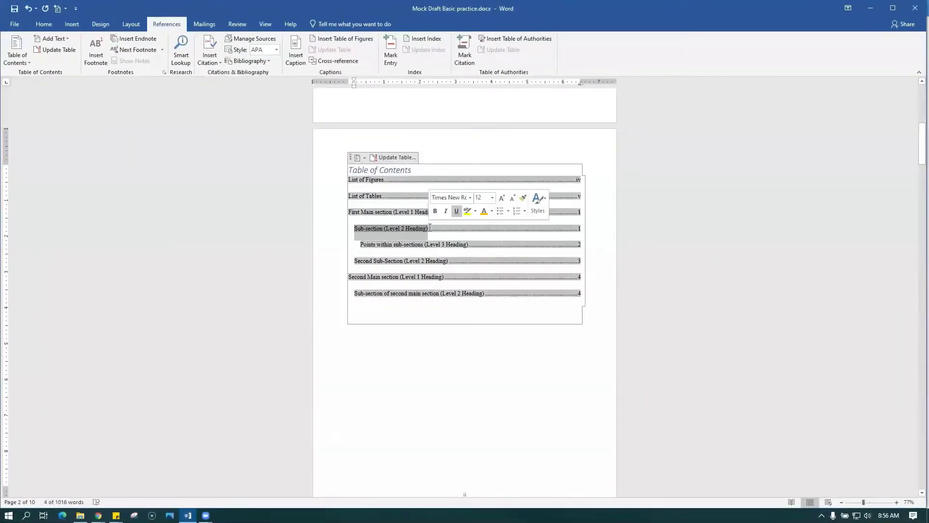
click(484, 212)
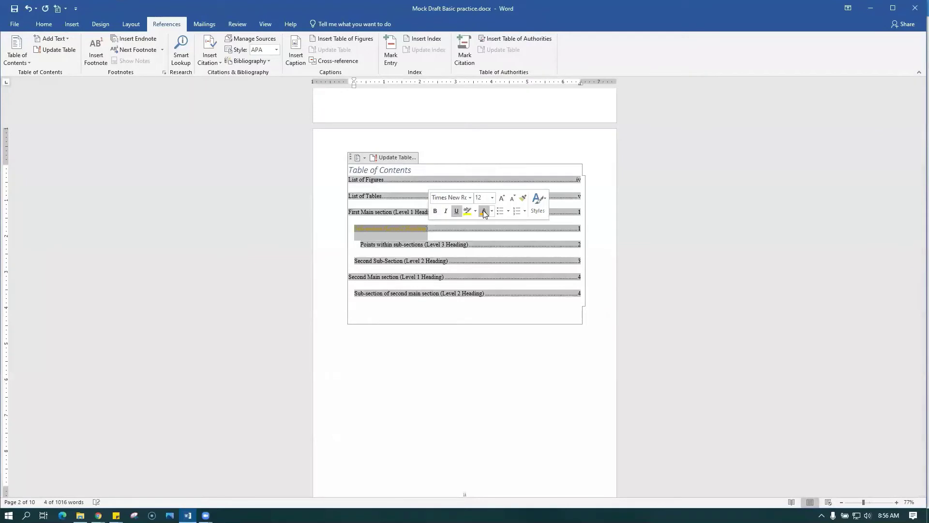
click(492, 211)
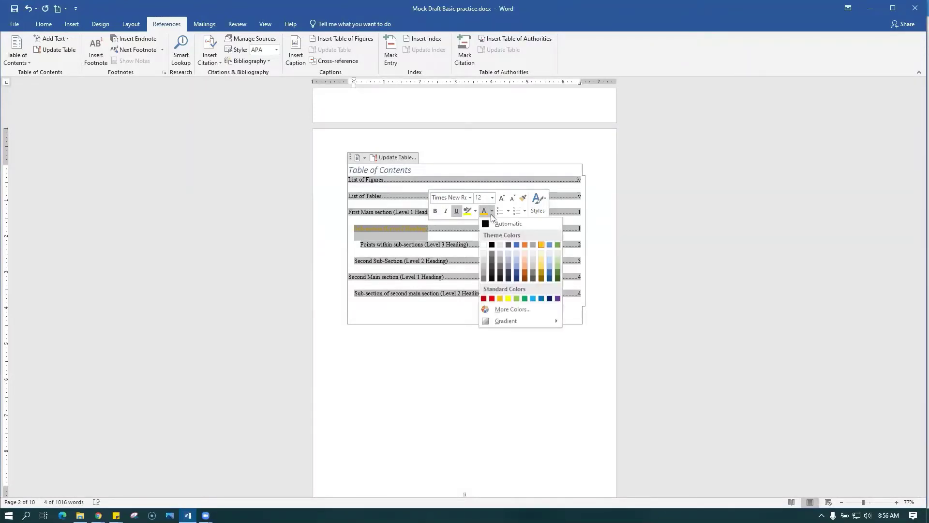
click(525, 272)
key(ctrl+z)
click(391, 363)
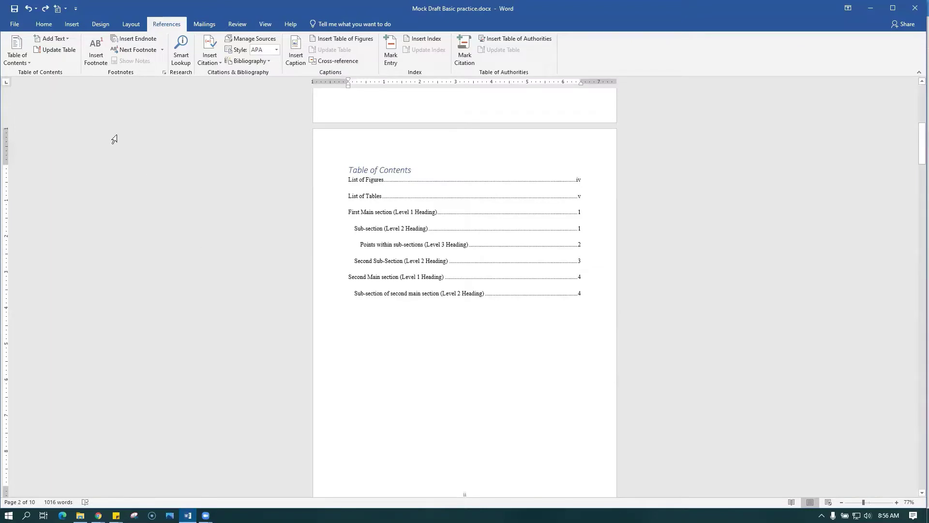
Replace the table of contents with a custom one that has no tab leader and uses the From template format
click(13, 66)
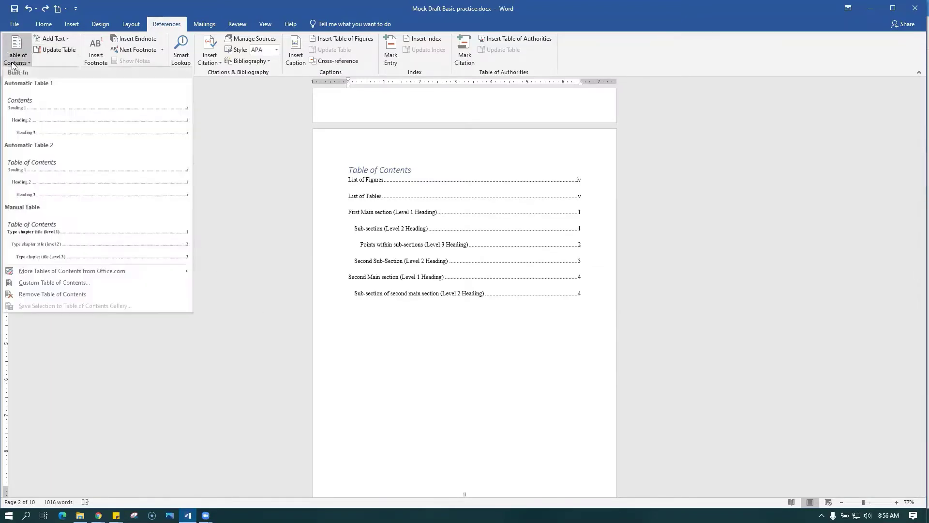
click(58, 283)
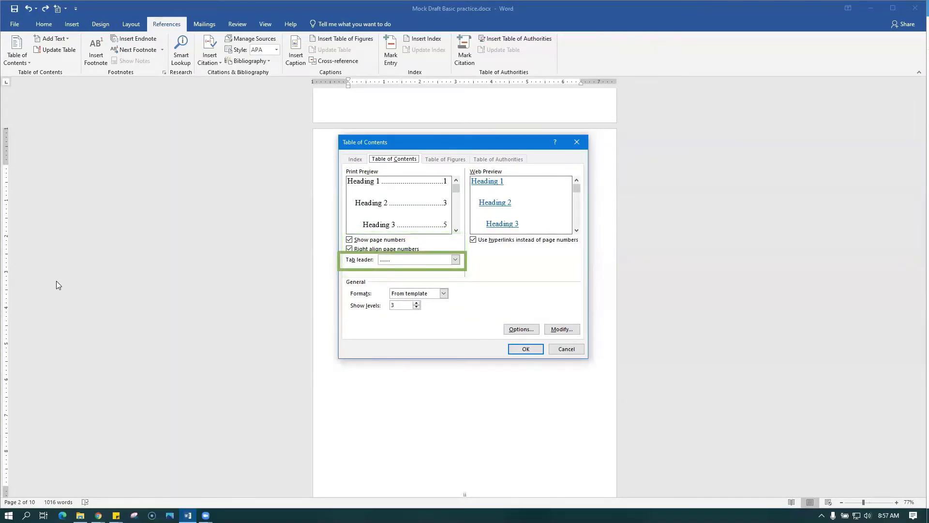
click(455, 261)
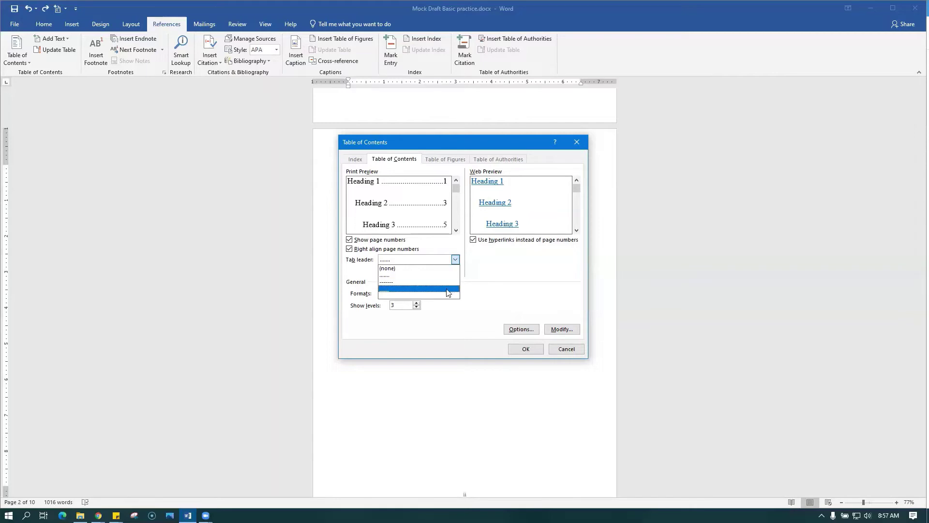
click(445, 268)
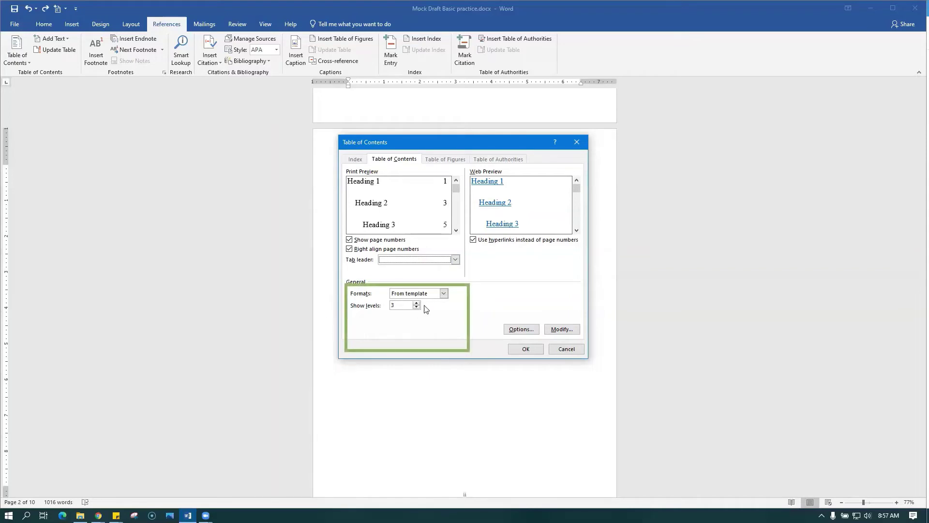
click(444, 294)
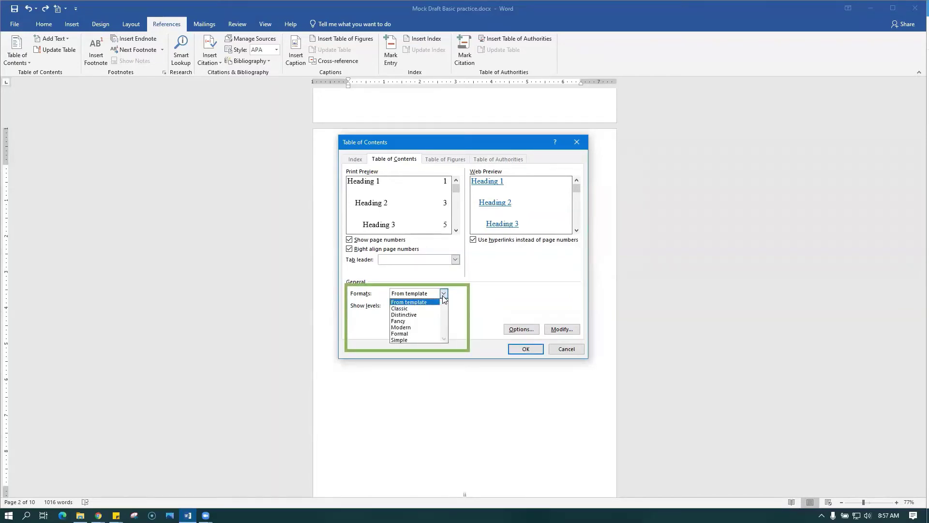
click(443, 295)
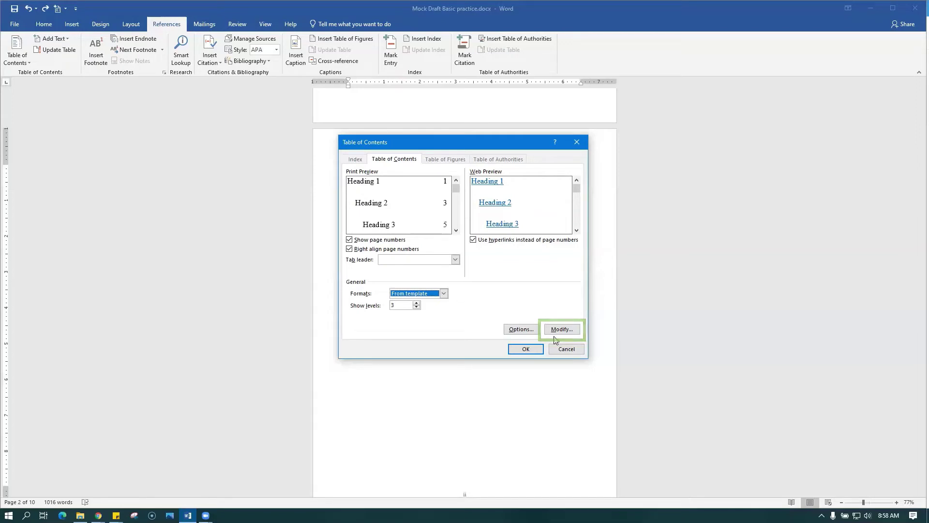
click(526, 350)
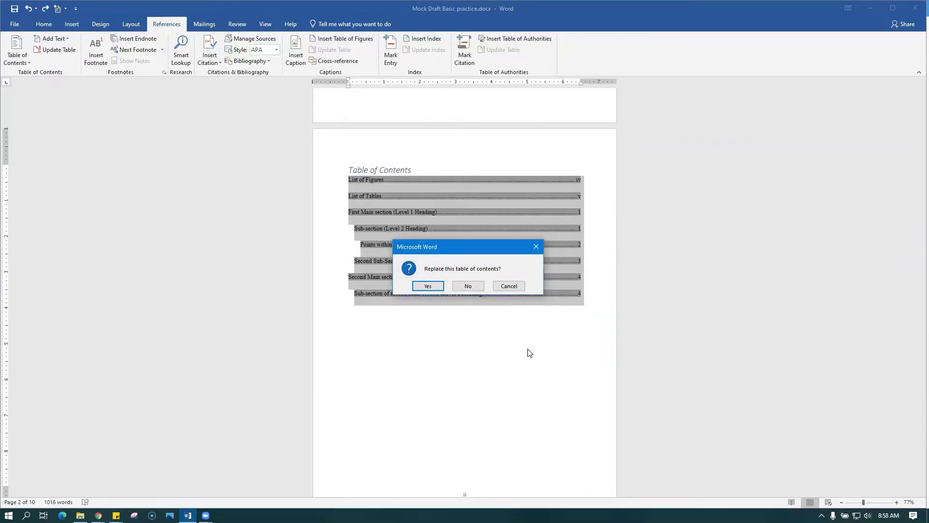
click(428, 287)
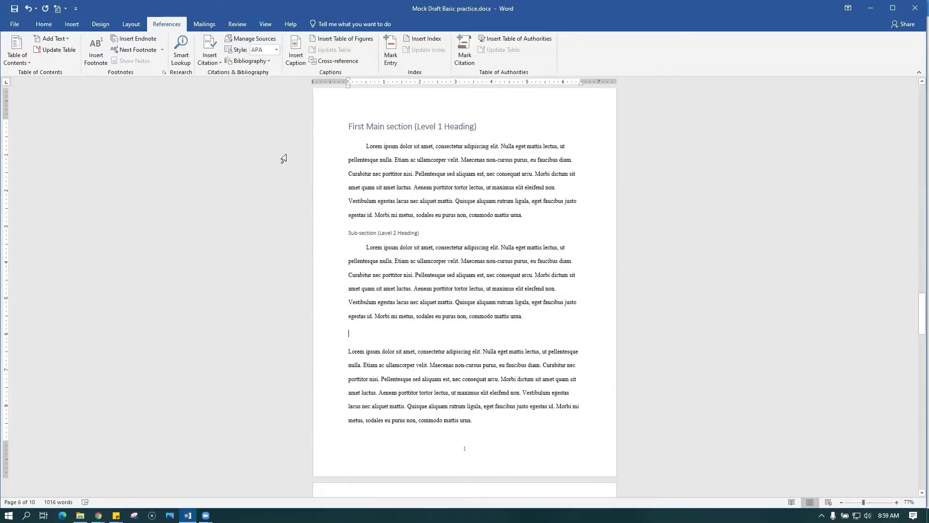
Insert a table with four columns and three rows between the two paragraphs under the Sub-section (Level 2 Heading)
click(72, 26)
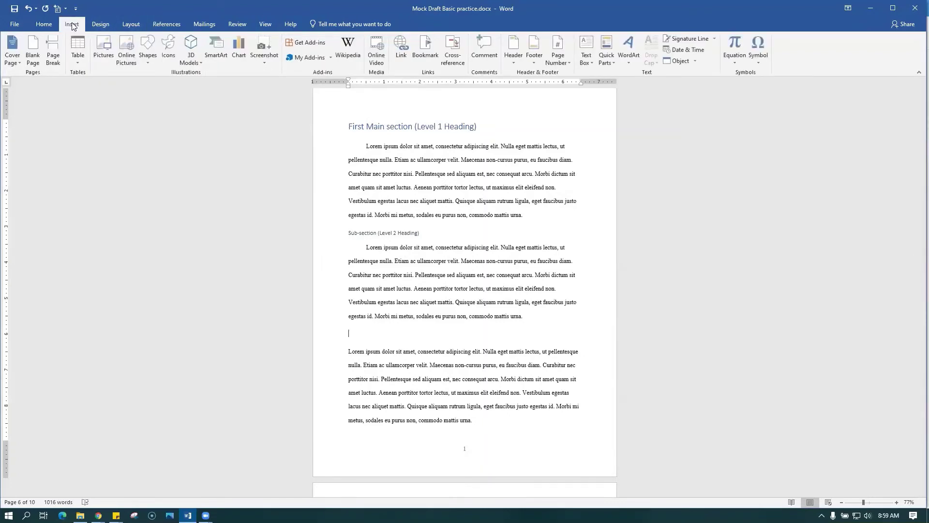
click(77, 51)
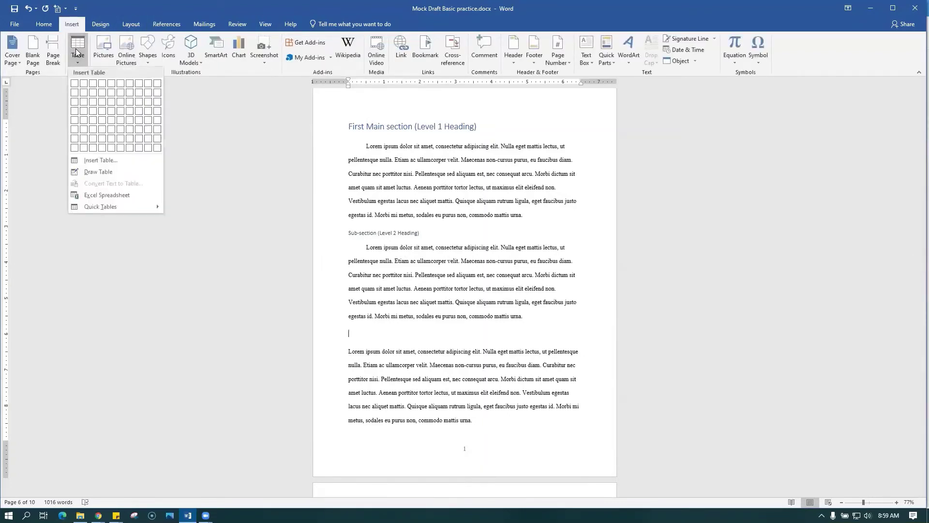
click(103, 102)
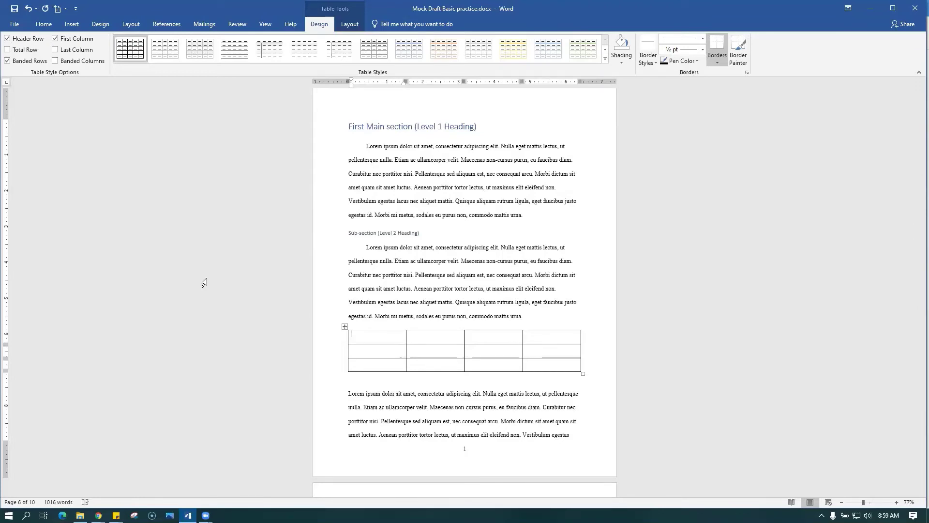
Start a caption for the whole four-column table that reads "Table 1 Quantity of species by habitat"
click(324, 325)
drag(351, 335, 500, 376)
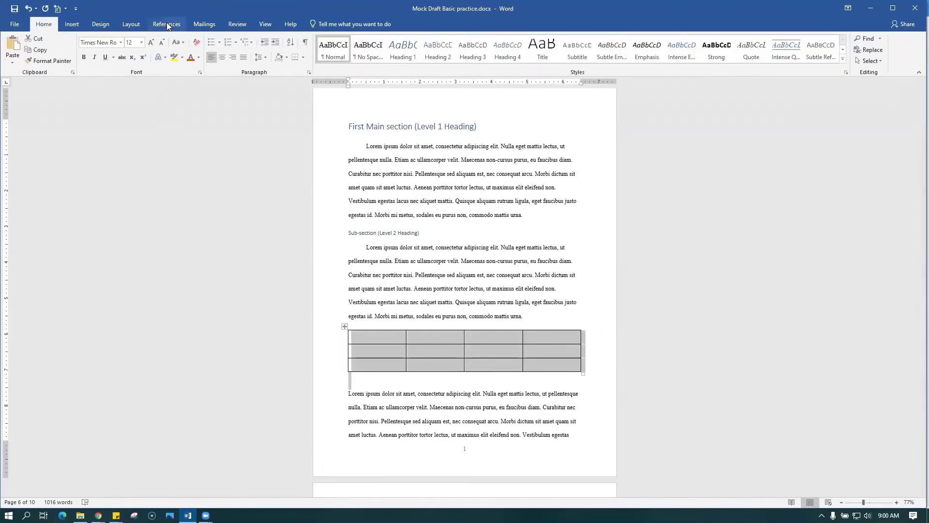
click(168, 26)
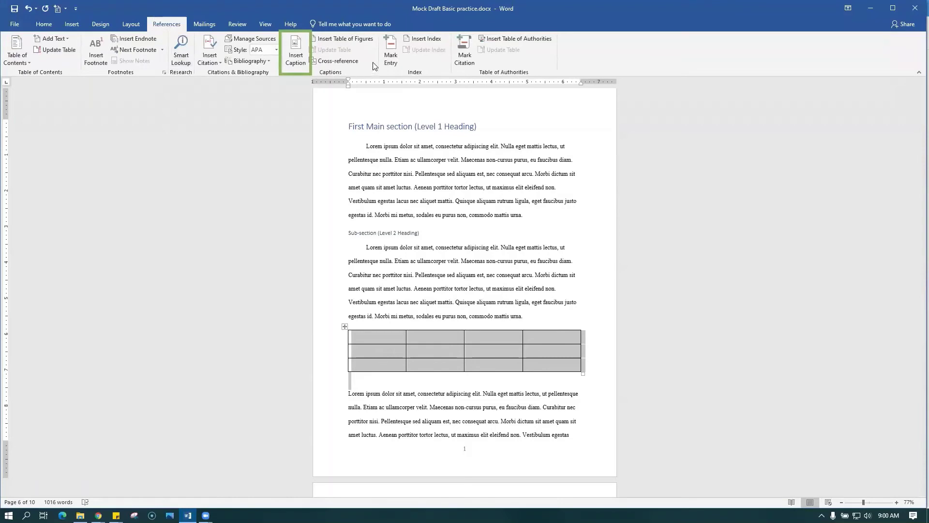
click(294, 57)
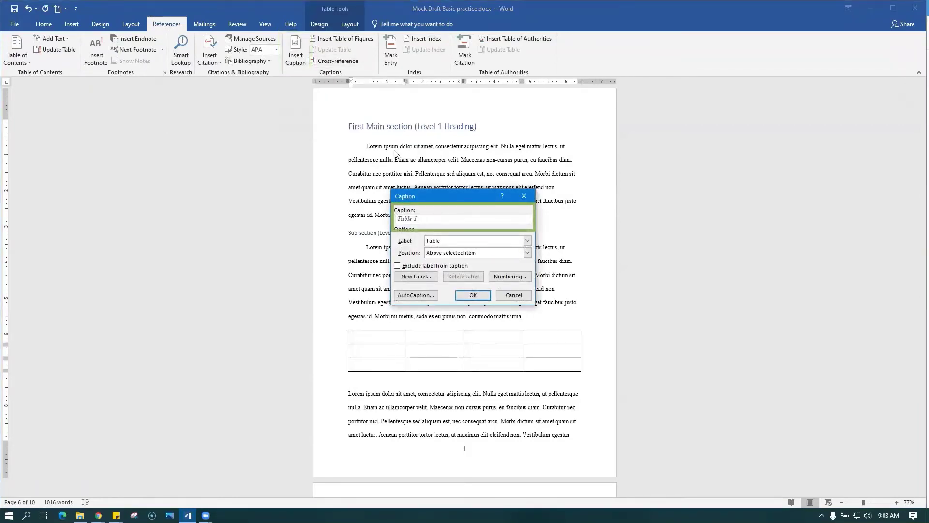
text(Quantity of)
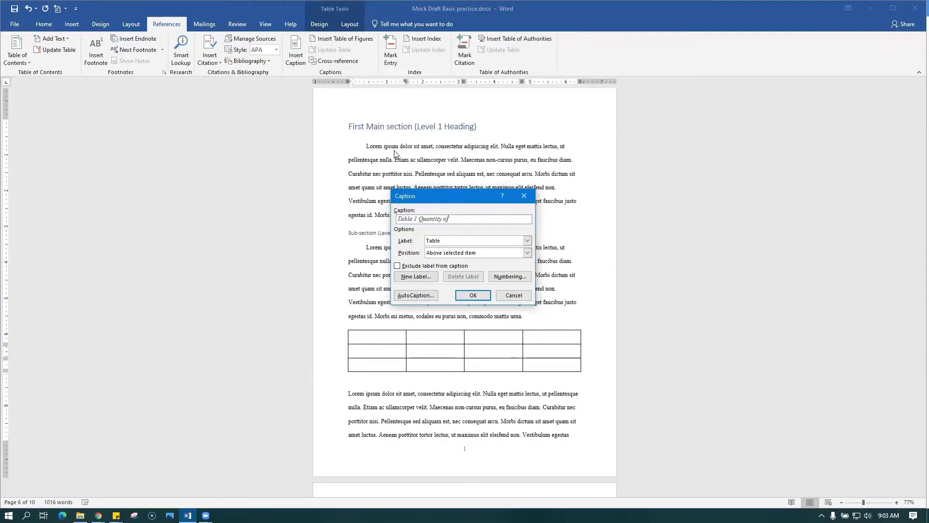
text( species by habitat)
Insert the caption with the Table label, positioned above the selected item, after checking its numbering options without changing them
click(527, 241)
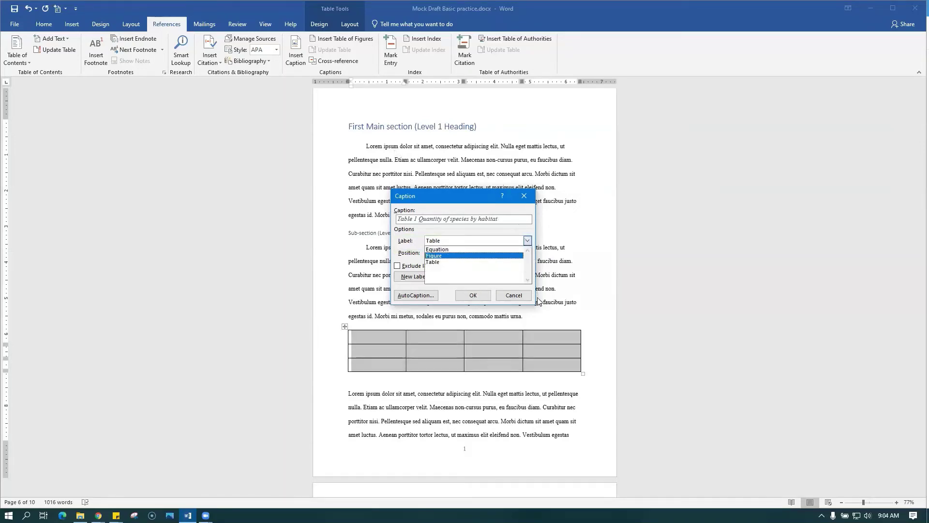
click(463, 262)
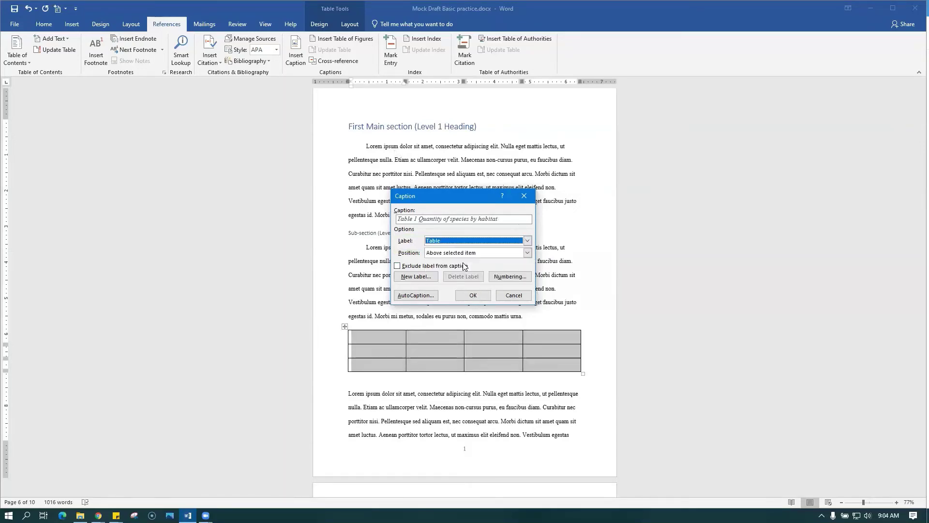
click(527, 253)
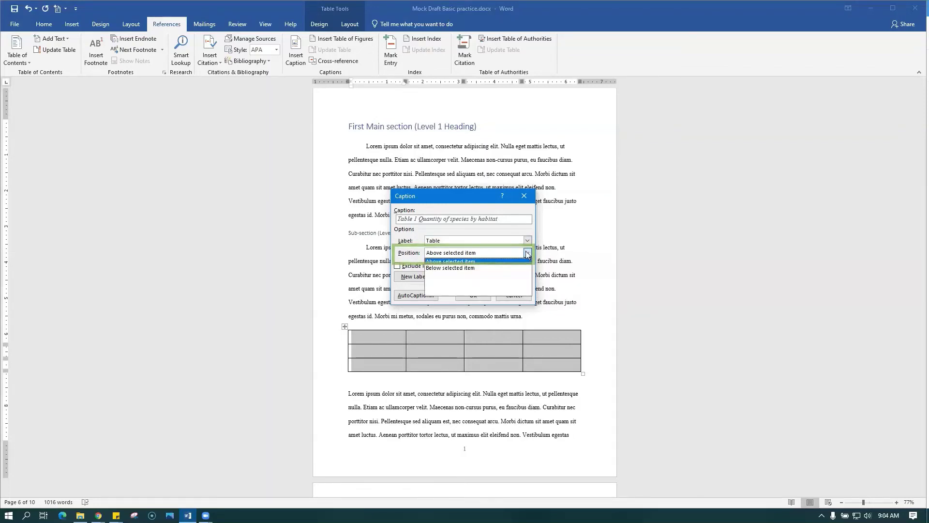
click(516, 262)
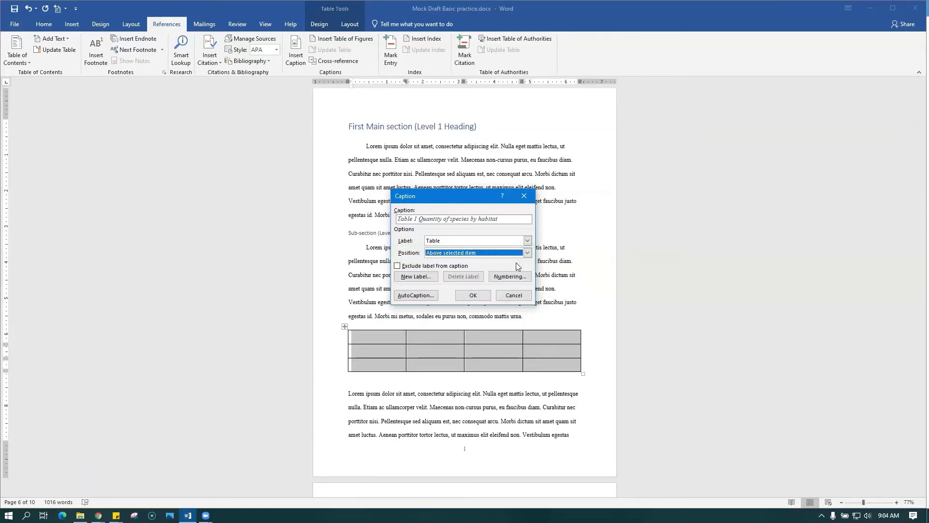
click(517, 279)
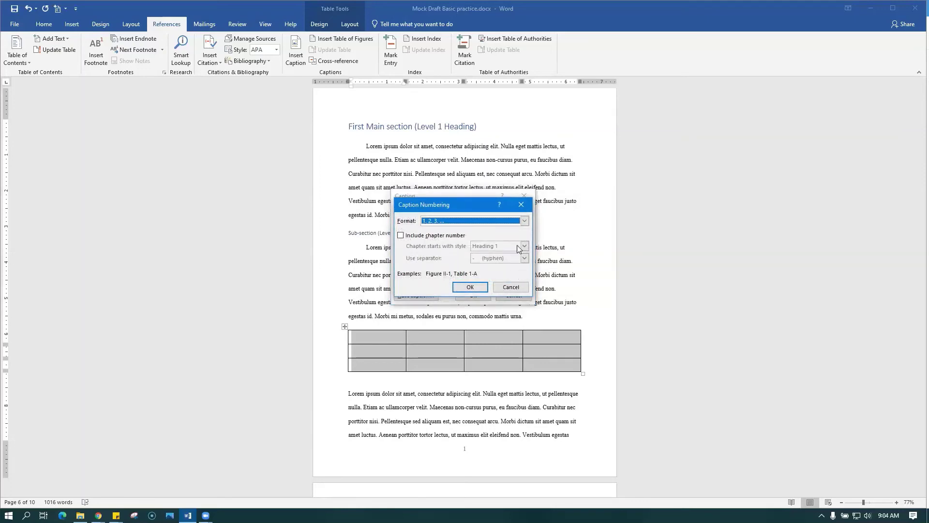
click(508, 288)
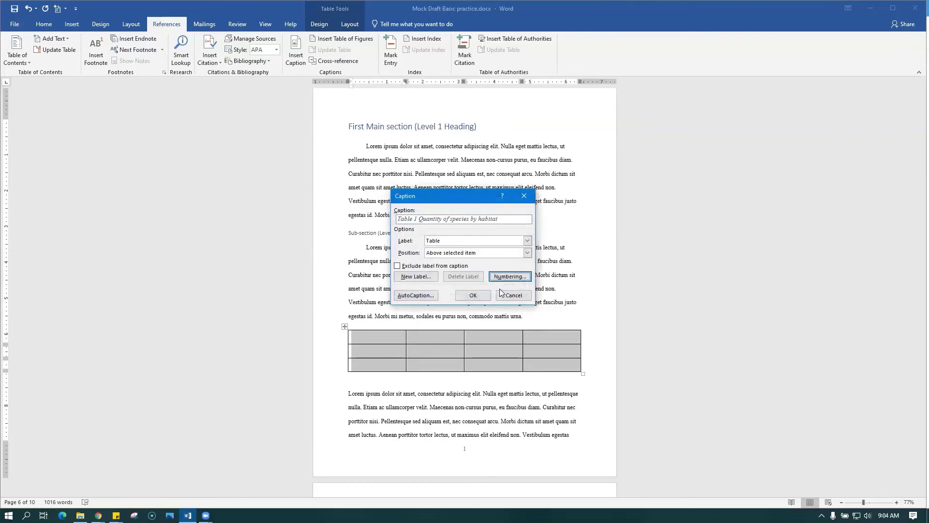
click(473, 295)
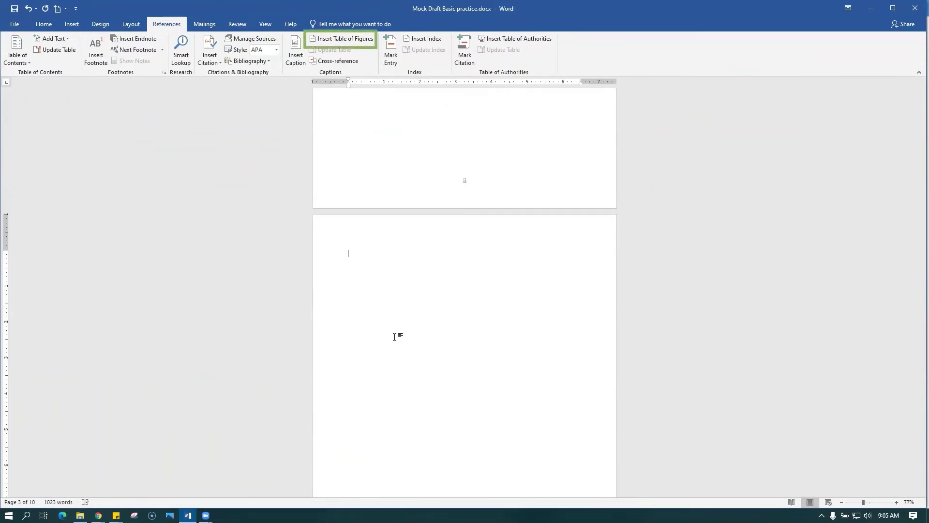
Insert a table of figures listing the table captions on the blank front-matter page, and add the title "List of Tables" above it
click(335, 38)
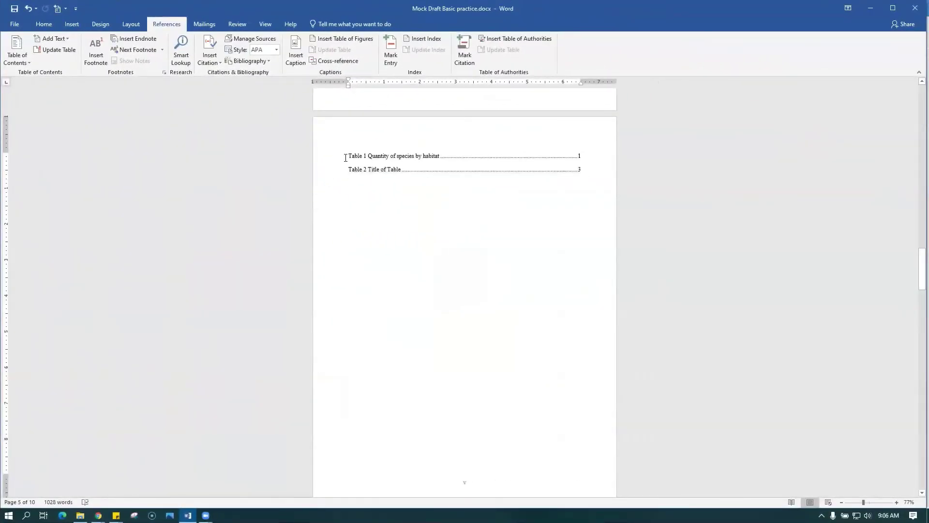
click(346, 156)
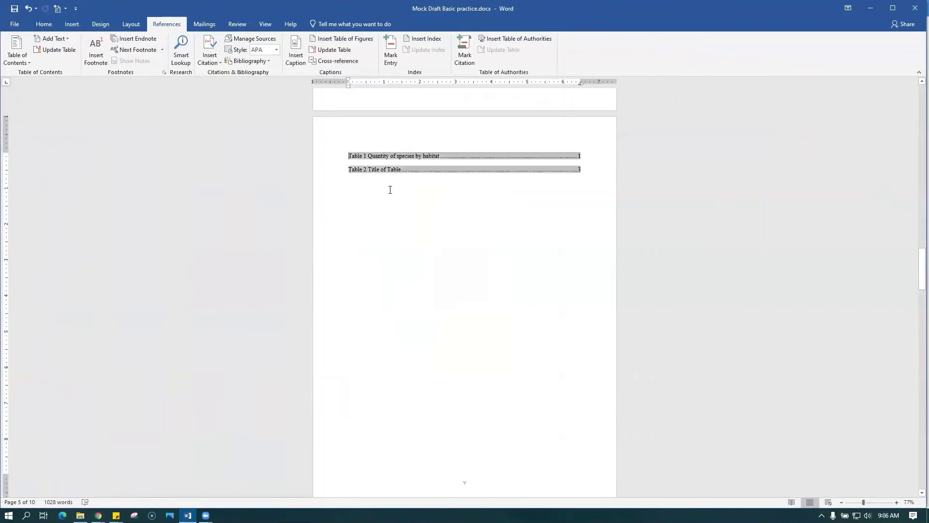
key(Return)
text(Lis)
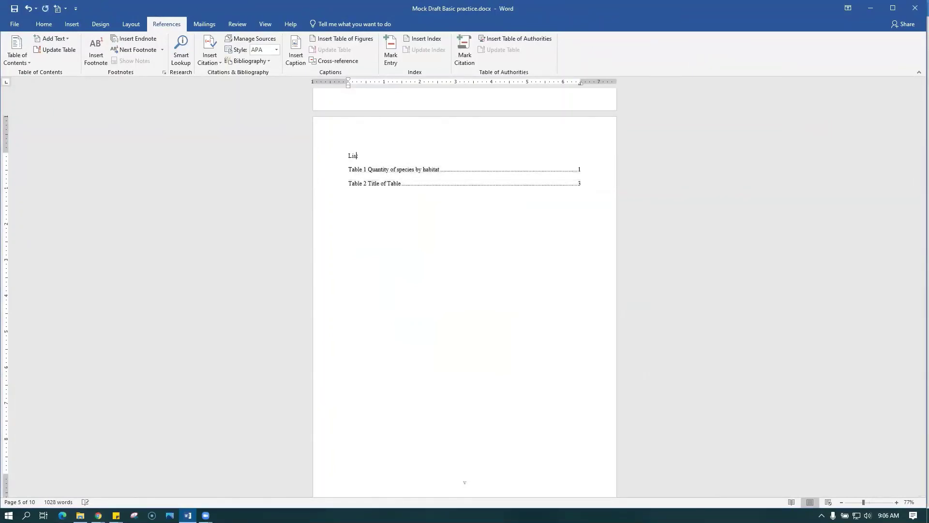
text(t of Tables)
Apply the Heading 1 style to the "List of Tables" title
click(44, 24)
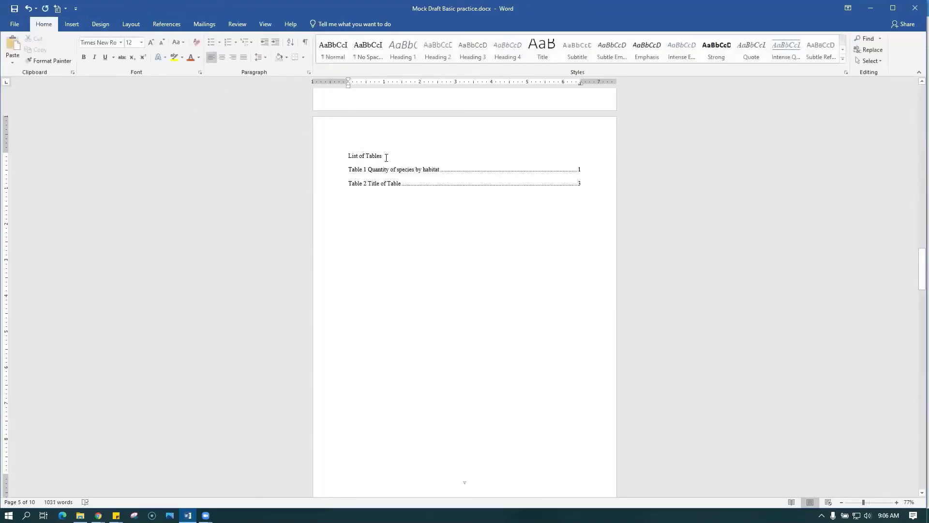
drag(385, 156, 348, 156)
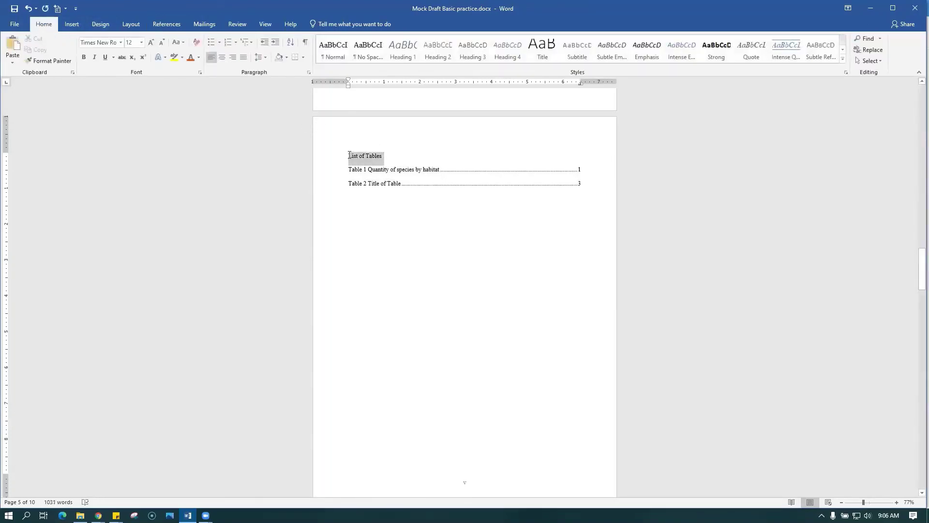
click(402, 48)
click(416, 162)
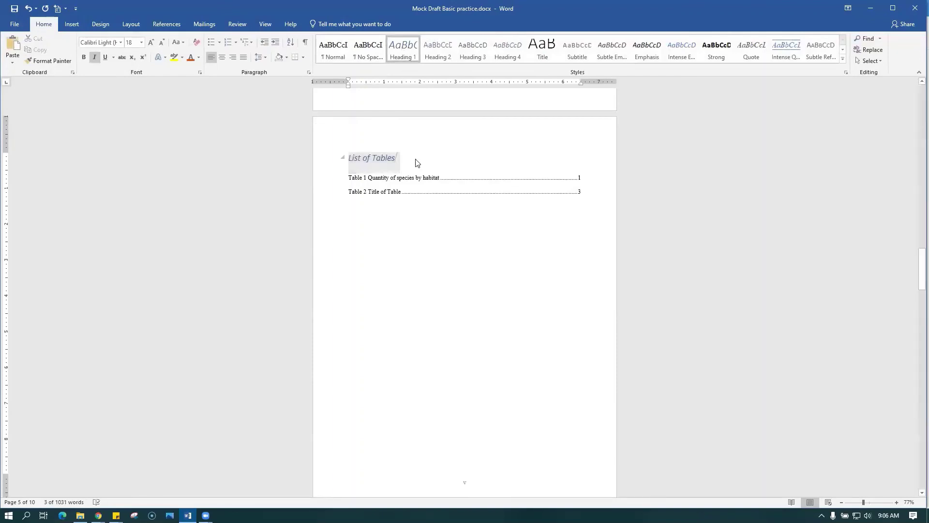